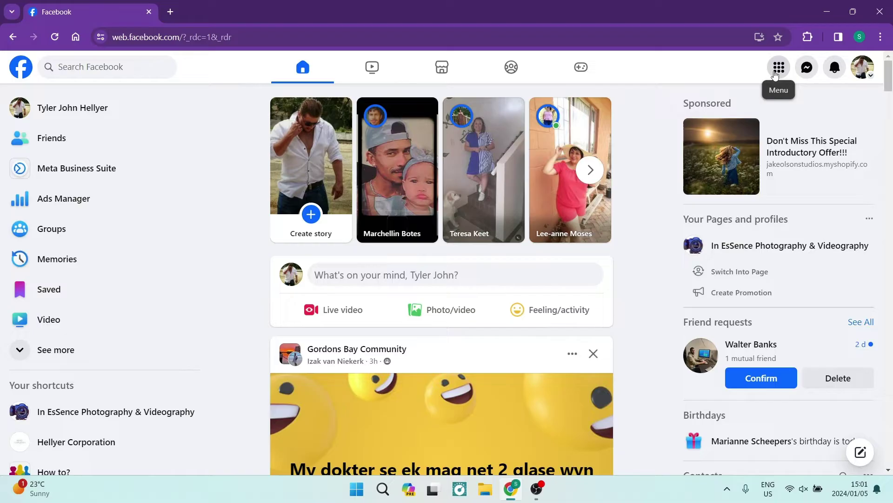
Step: Open Meta Business Suite for the In EsSence Photography & Videography page from the Facebook menu
click(778, 67)
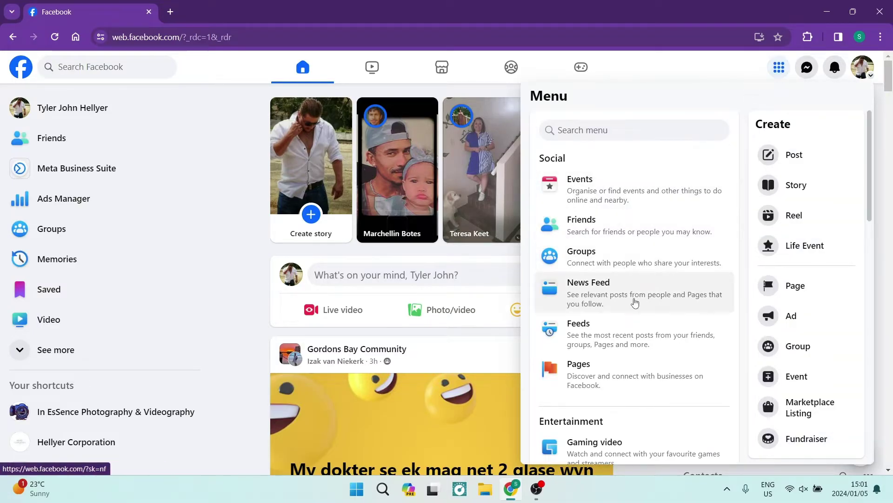
scroll(639, 328, down, 2)
scroll(642, 334, down, 3)
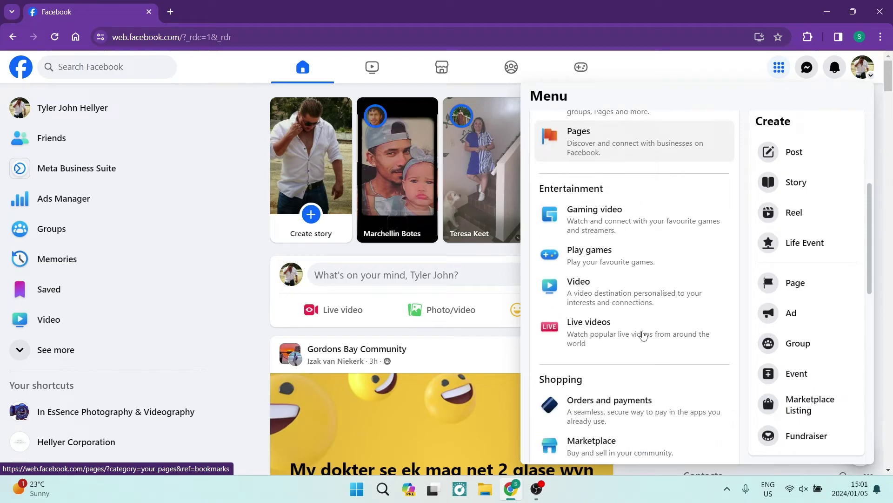
scroll(642, 335, down, 3)
scroll(628, 314, down, 2)
scroll(625, 294, down, 3)
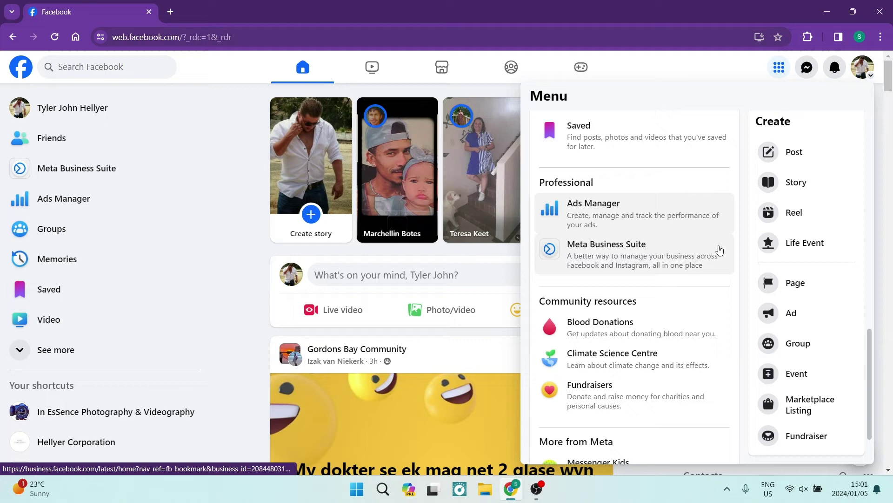
click(648, 258)
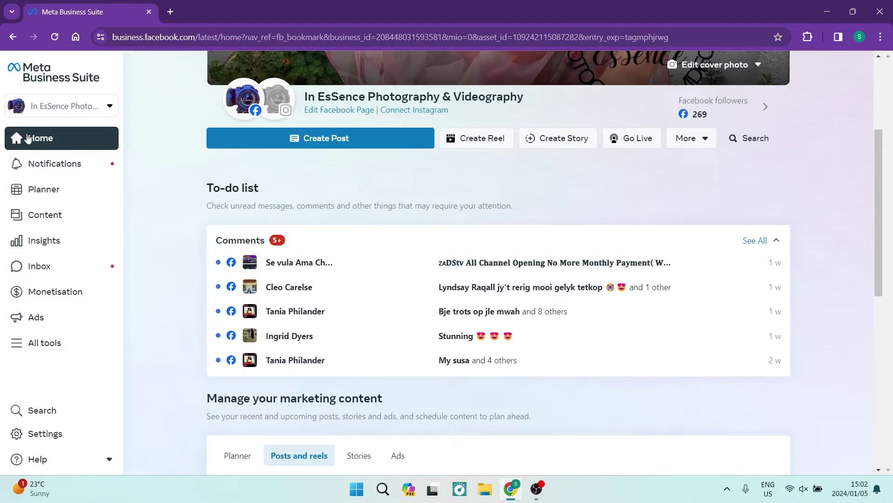
Step: Open Settings and bring the Business settings and Ad account settings entries into view
mouse_move(16, 214)
click(50, 436)
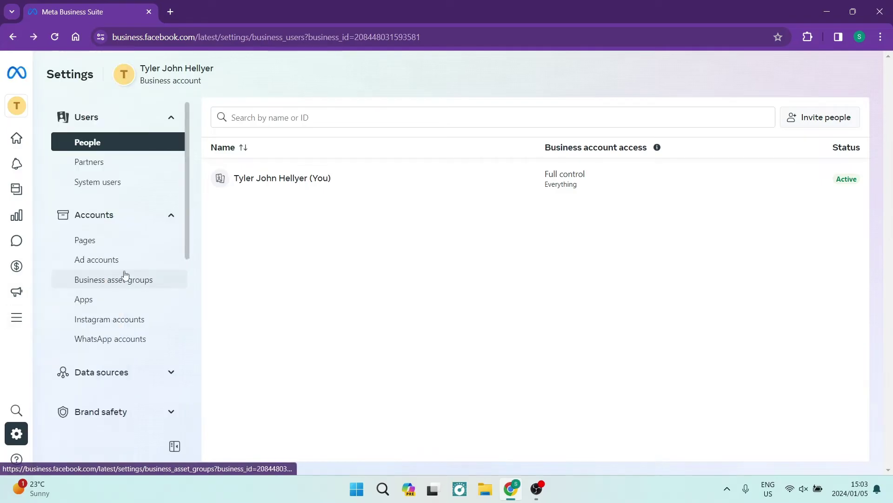
scroll(125, 274, down, 2)
scroll(124, 274, down, 2)
scroll(125, 274, down, 2)
scroll(124, 274, down, 2)
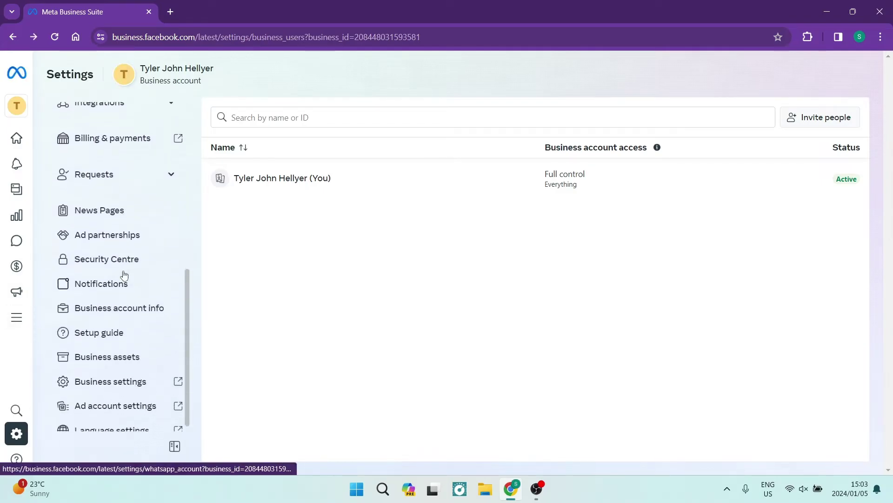
scroll(124, 274, down, 1)
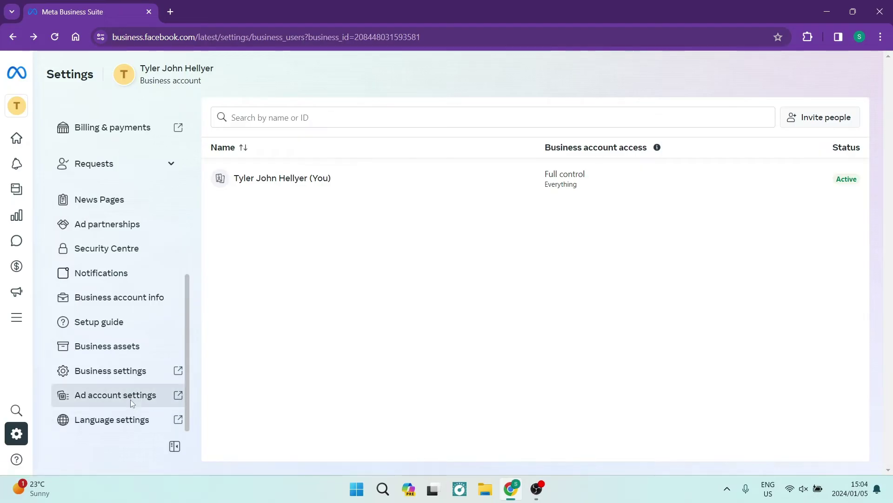
Step: Open Ad account settings, then its Payment settings in a new Billing & payments tab
click(115, 395)
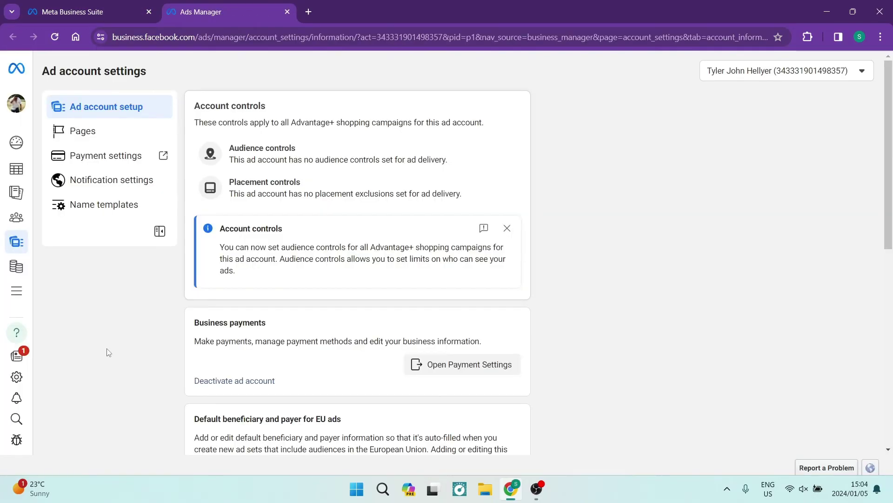
click(100, 157)
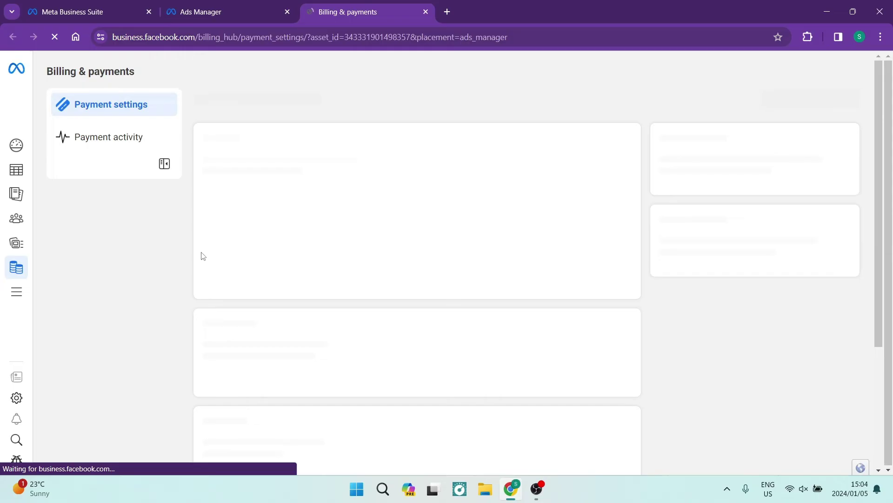
scroll(154, 202, down, 1)
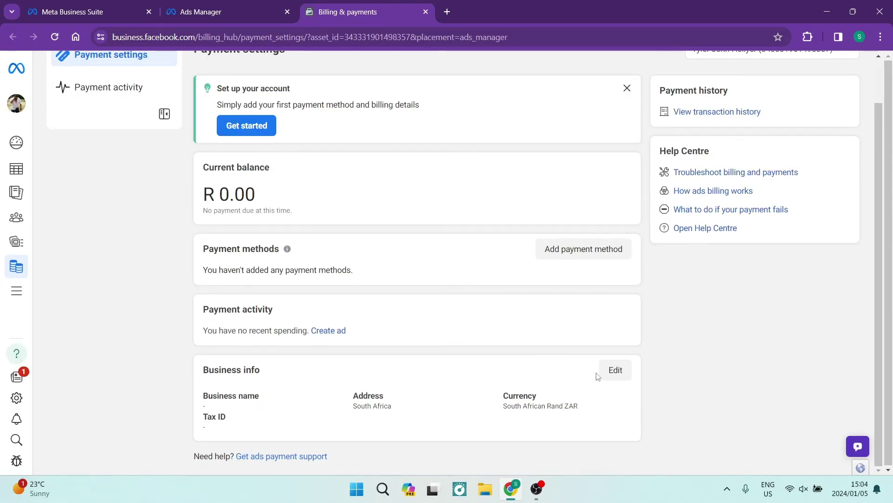
Step: Edit Business info and browse the Time zone list, keeping Africa/Johannesburg
click(616, 371)
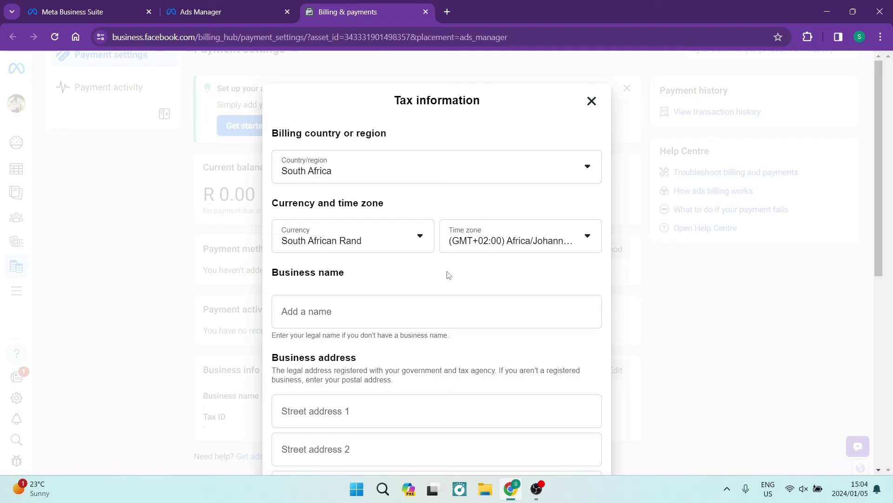
click(508, 236)
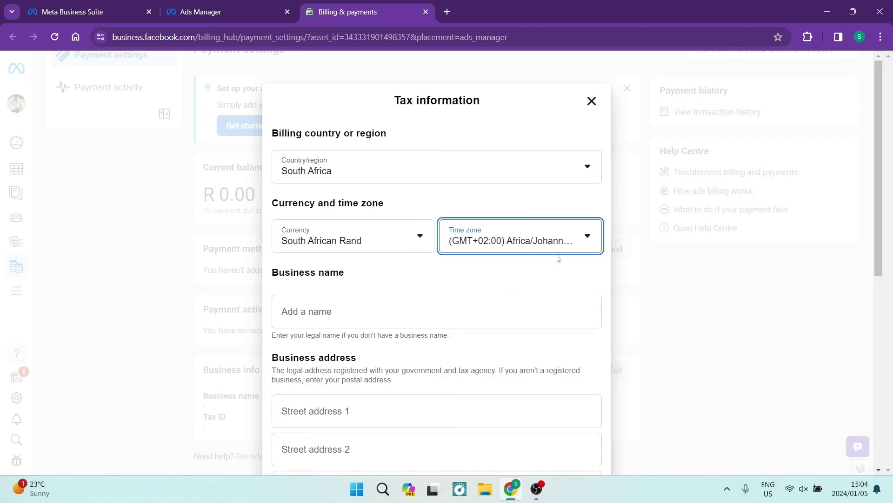
scroll(508, 335, down, 5)
scroll(508, 349, down, 5)
scroll(507, 360, down, 5)
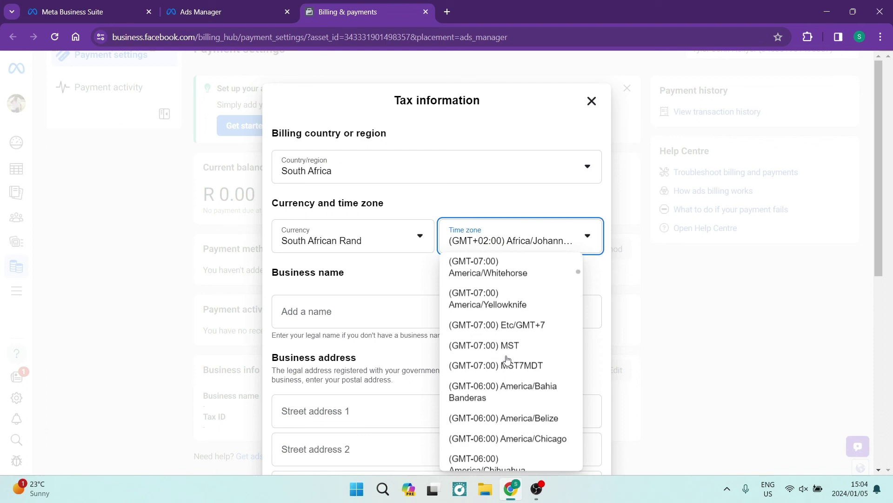
scroll(508, 358, down, 5)
scroll(510, 370, down, 5)
scroll(514, 381, down, 5)
scroll(518, 395, down, 5)
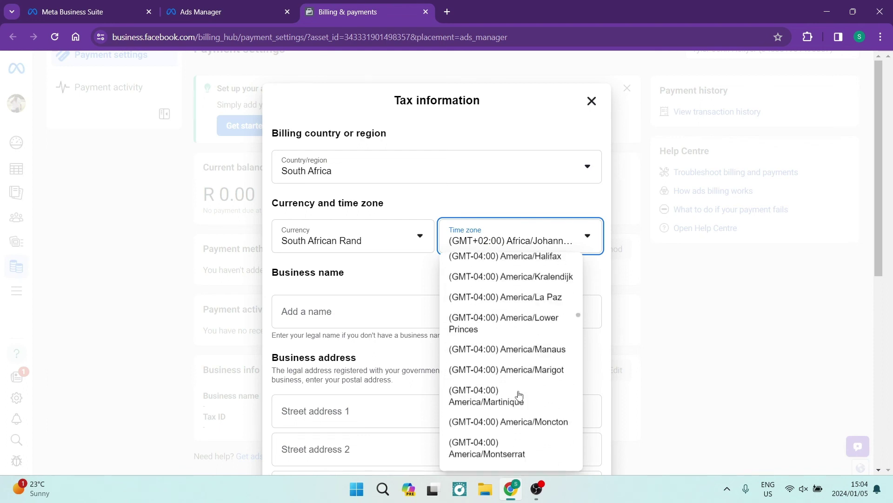
scroll(518, 394, down, 5)
scroll(517, 391, down, 5)
scroll(518, 390, down, 5)
scroll(518, 391, down, 5)
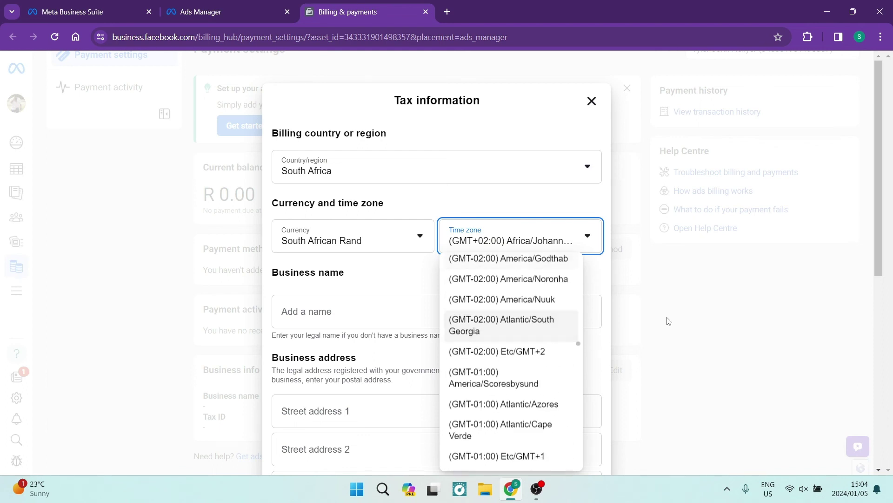
click(681, 322)
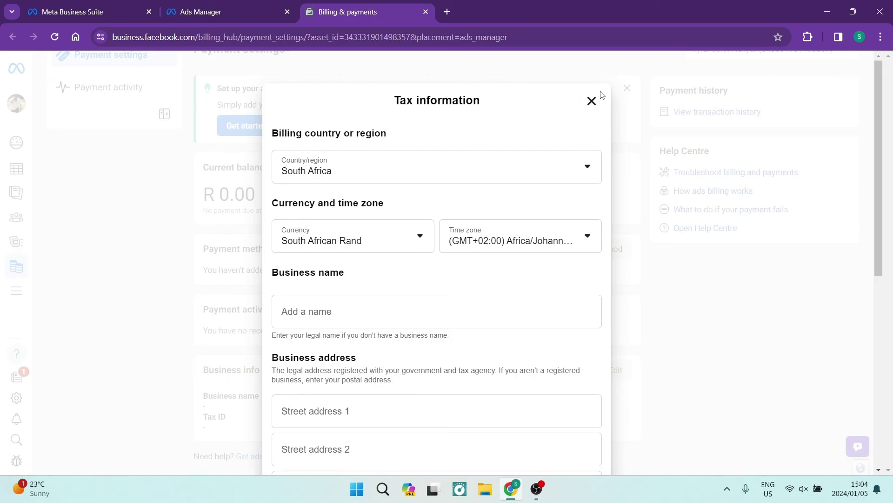
Step: Dismiss the Tax information dialog unchanged, back to the South African Rand payment settings
double_click(287, 133)
click(590, 100)
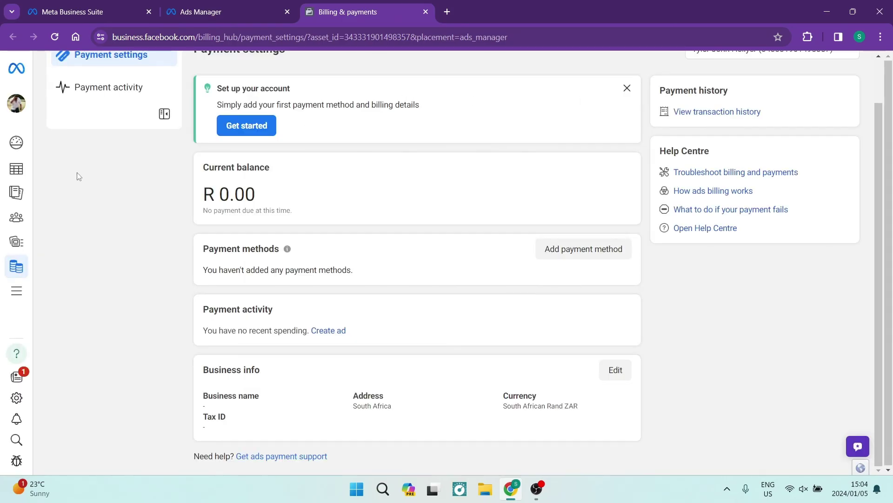